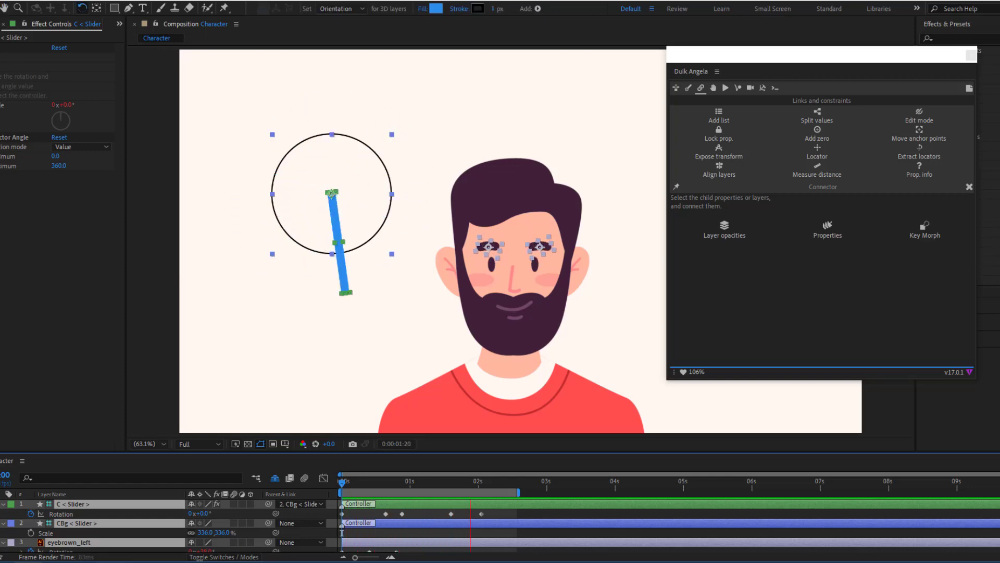
- Stop the preview and turn the controller dial to about 138.5°
left_click(904, 438)
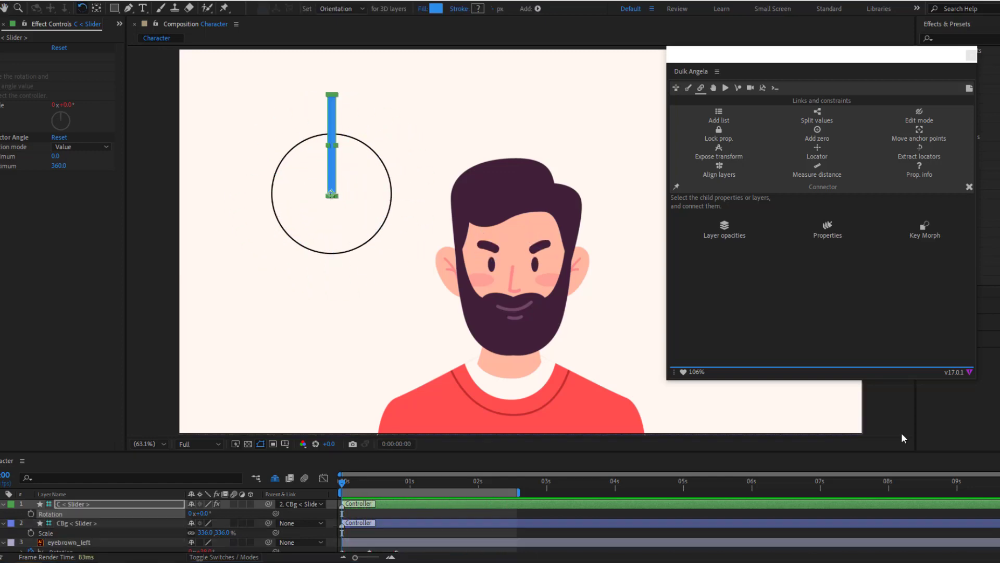
left_click_drag(336, 126, 364, 156)
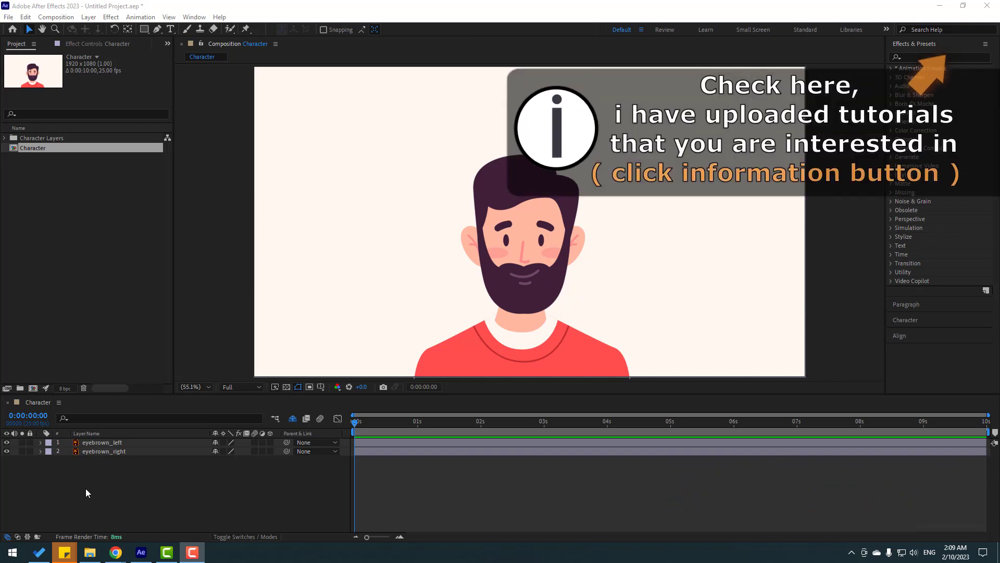
- Select both eyebrow layers and start Rotation keyframes at frame 0
left_click(105, 452)
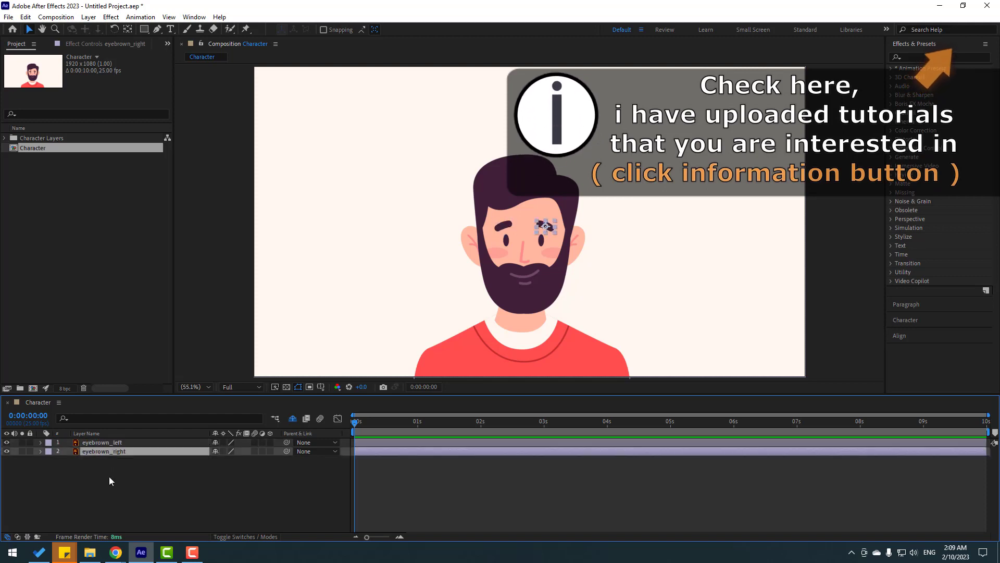
left_click(111, 474)
left_click_drag(86, 471, 97, 435)
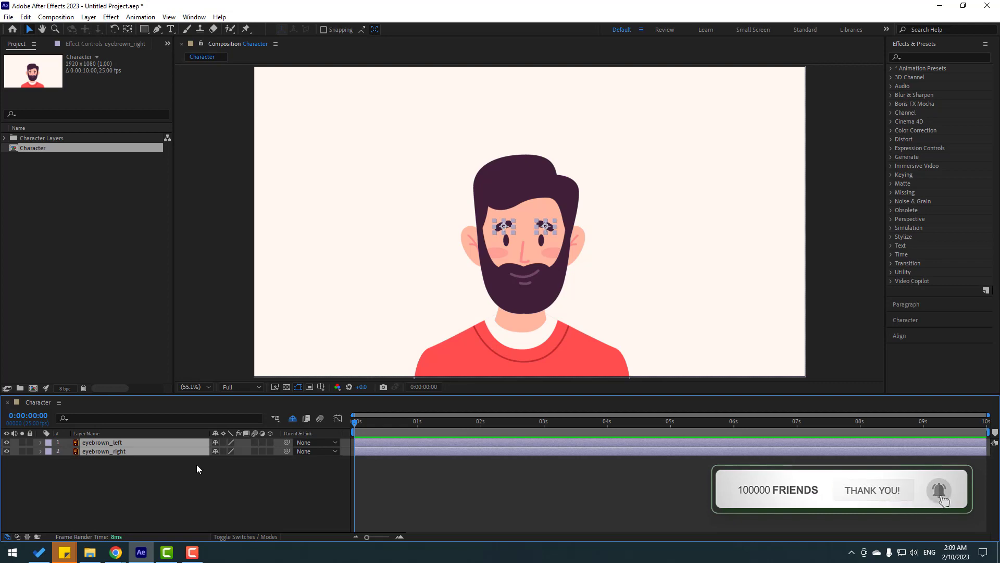
key("r")
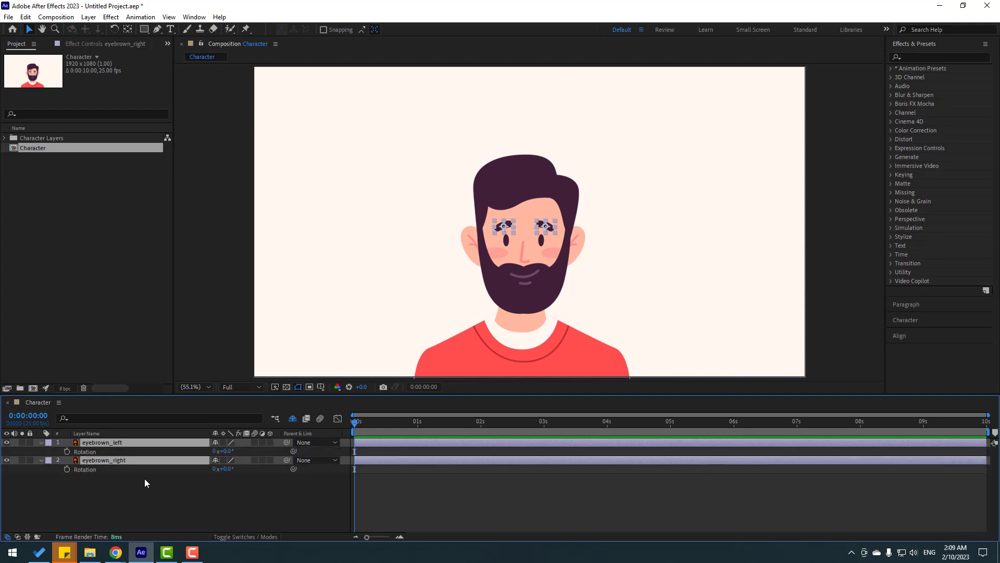
left_click(66, 451)
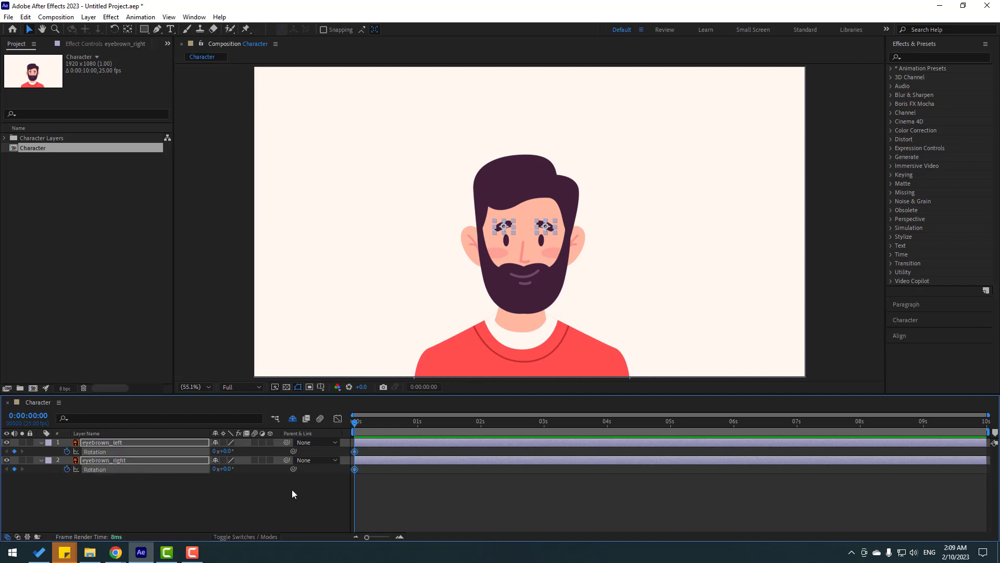
- Jump ahead to frame 10 and add Rotation keyframes on both eyebrows
left_click(425, 387)
type("+10")
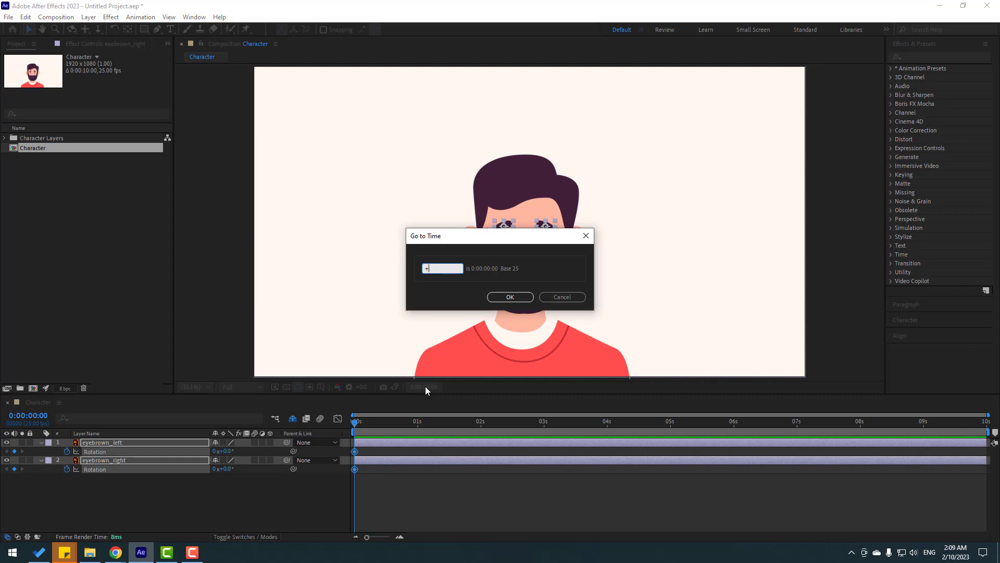
left_click(509, 297)
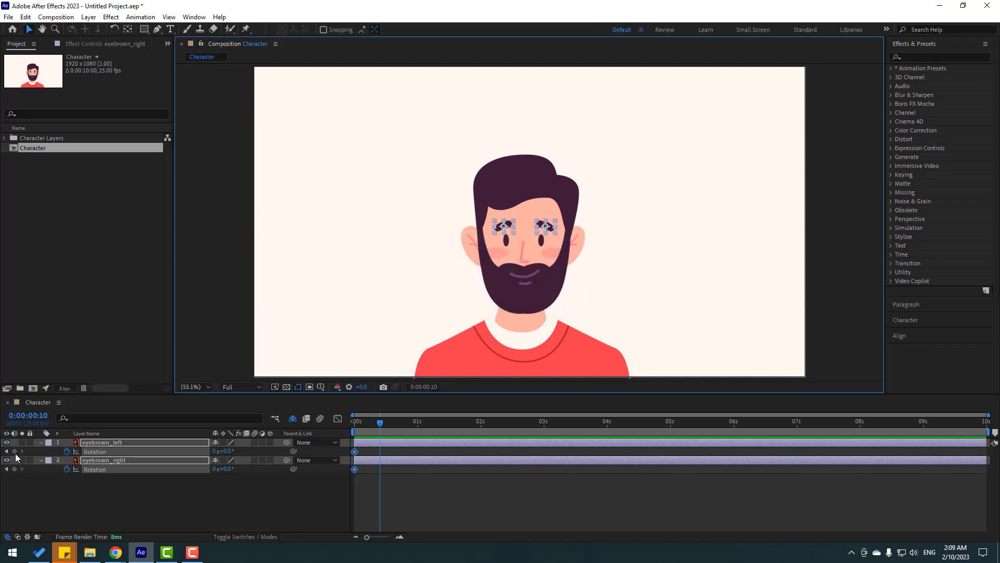
left_click(14, 451)
left_click(14, 469)
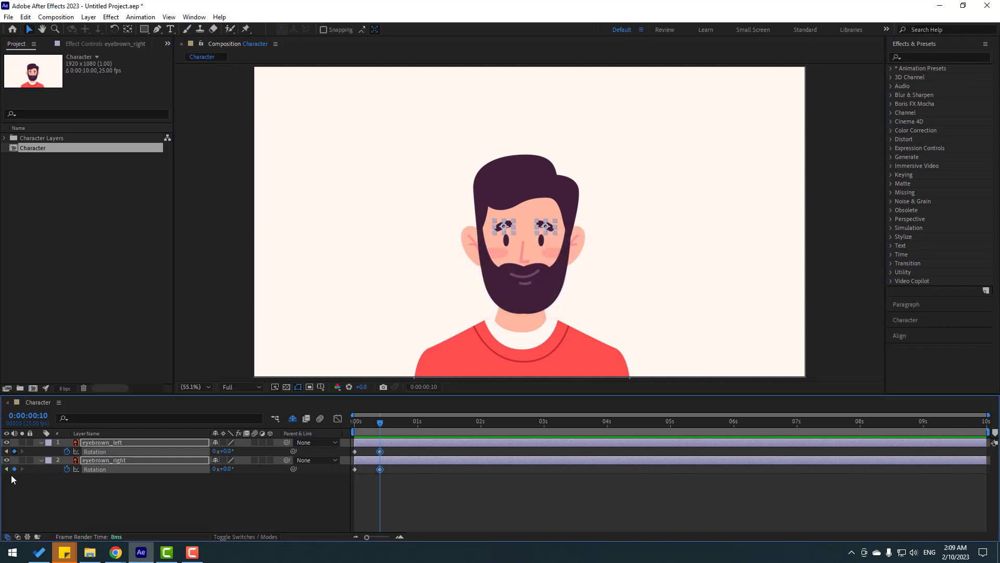
- Jump ahead to frame 20 and add Rotation keyframes on both eyebrows, then deselect
left_click(421, 389)
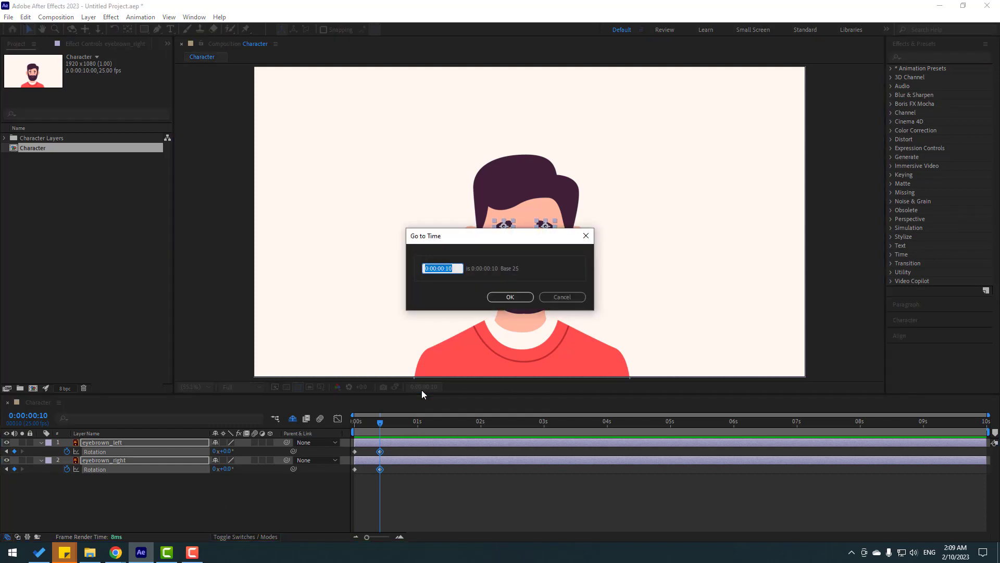
type("+10")
left_click(510, 297)
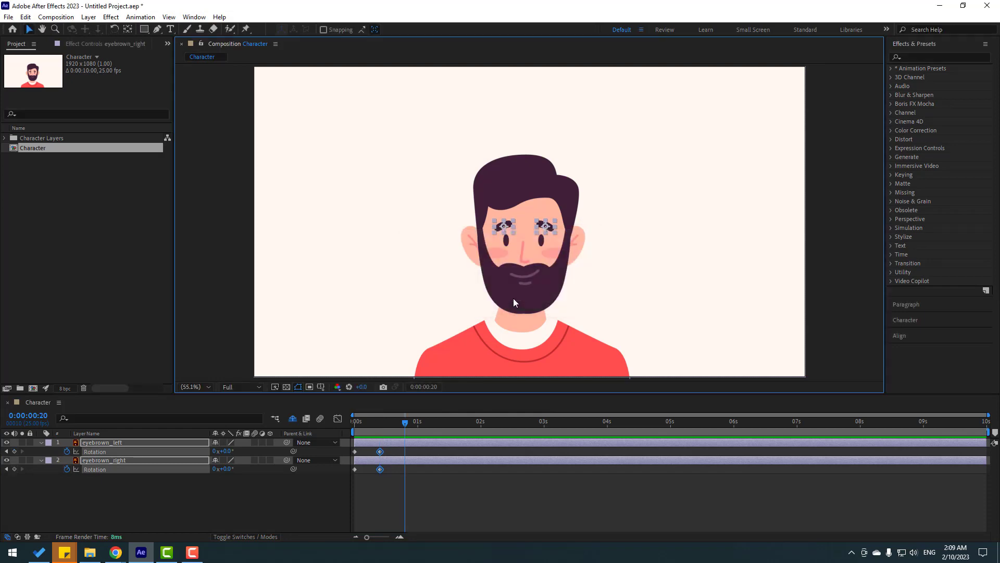
left_click(14, 451)
left_click(14, 469)
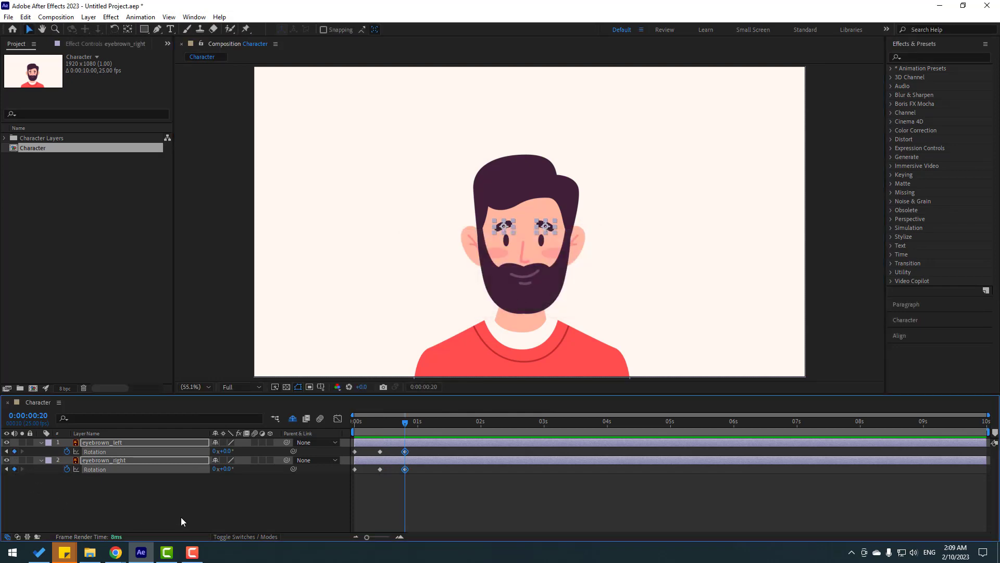
left_click(224, 500)
- At frame 0, tilt the left eyebrow to about +38° and the right eyebrow the opposite way
left_click_drag(388, 423, 351, 424)
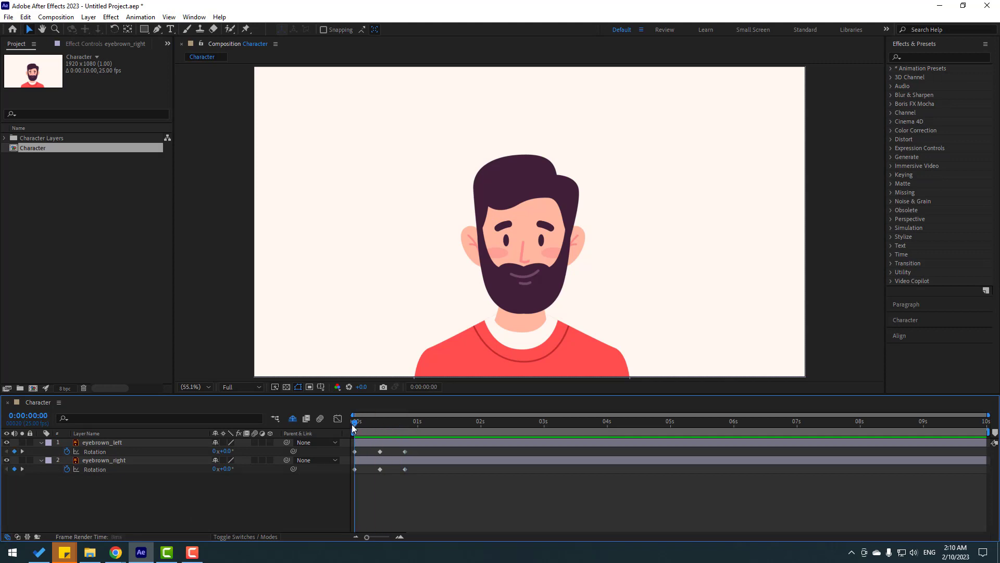
key("slash")
key("shift+slash")
left_click(355, 452)
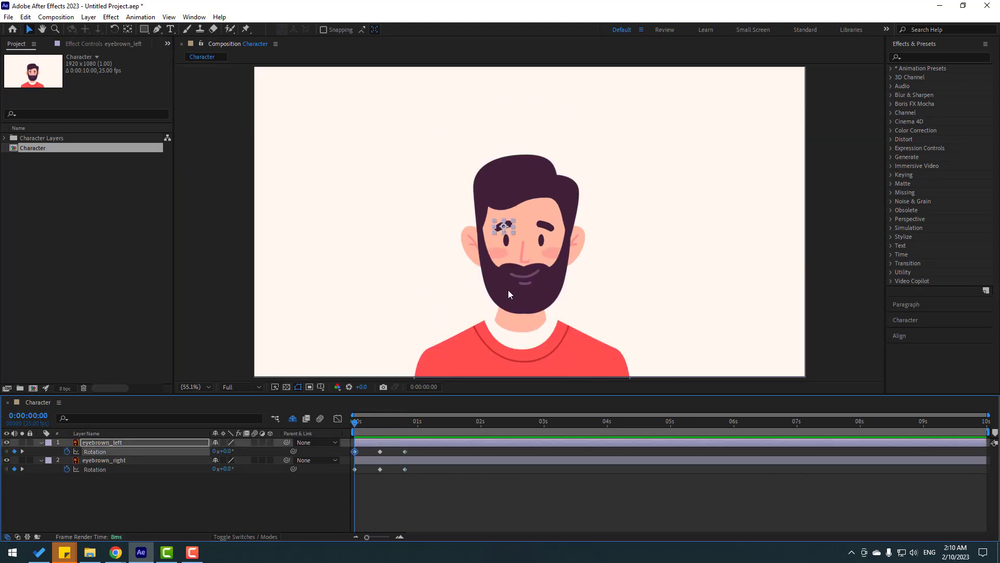
key("period")
key("period")
key("period")
key("period")
left_click_drag(229, 455, 341, 478)
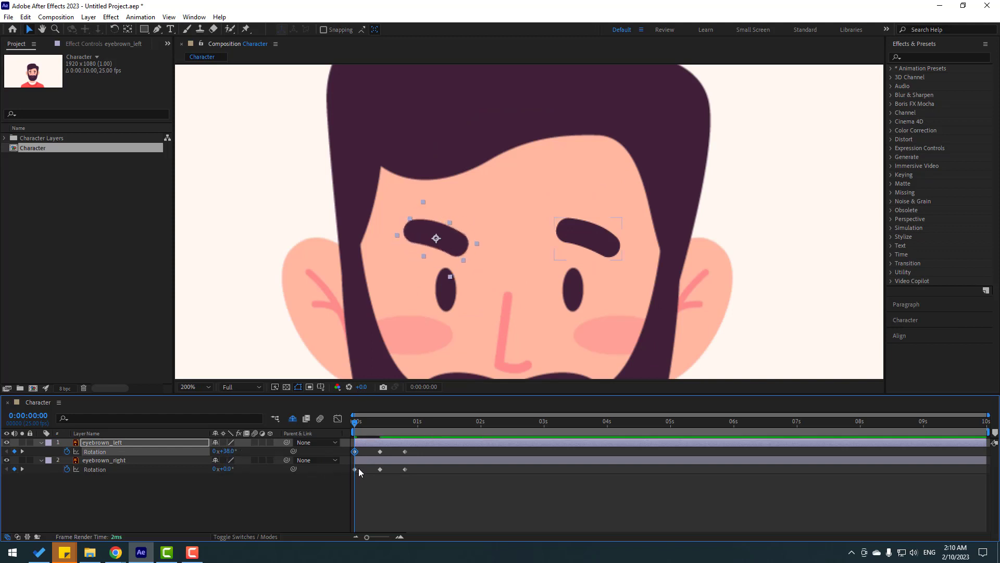
left_click(354, 470)
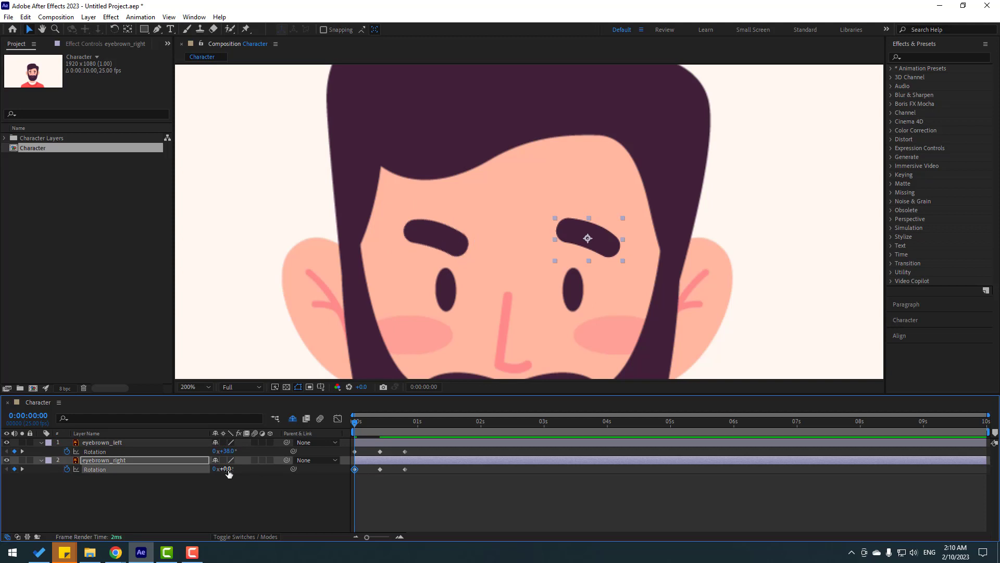
left_click_drag(225, 469, 201, 473)
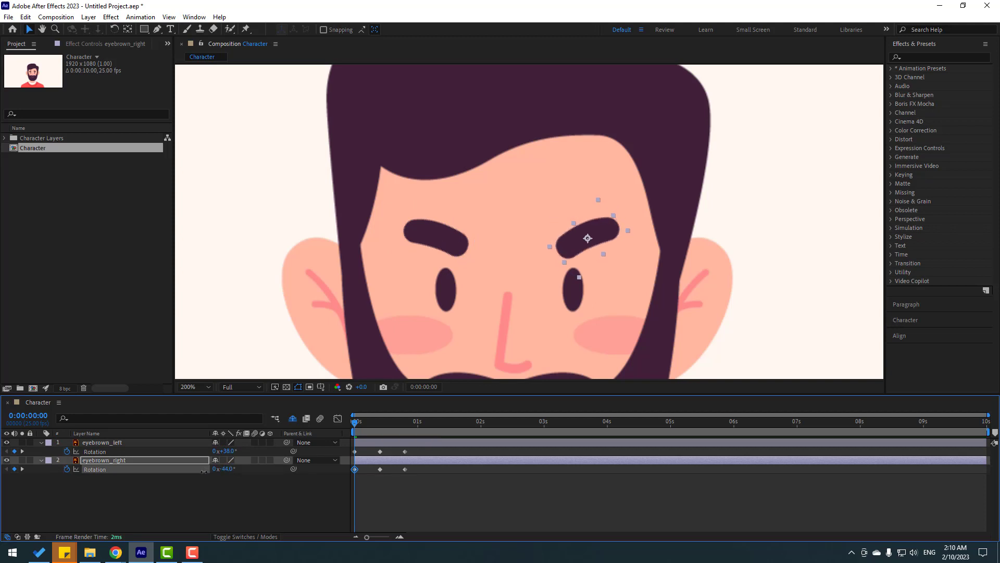
left_click(393, 488)
- Level the left eyebrow's rotation at frame 10
left_click_drag(365, 424, 381, 421)
left_click(380, 451)
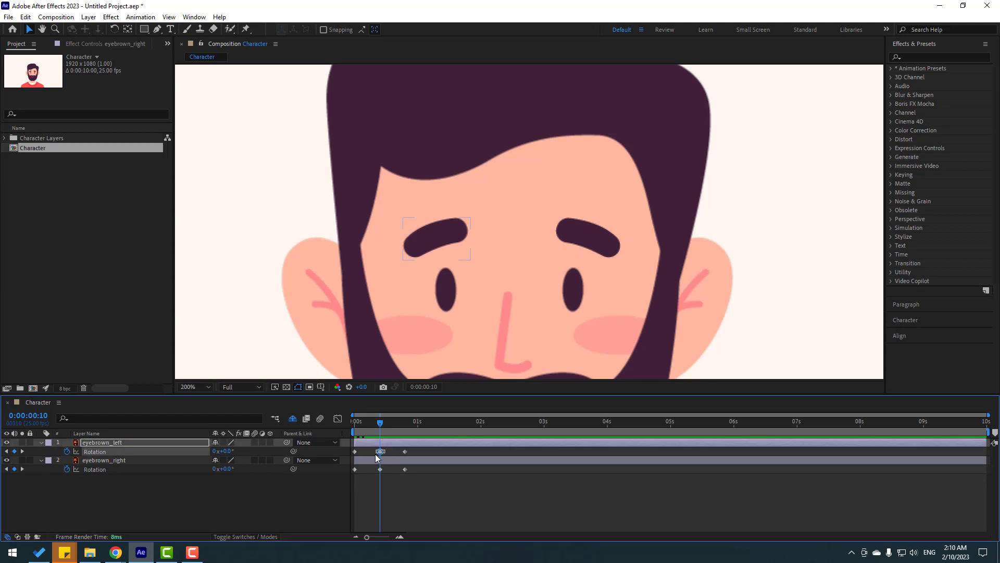
mouse_move(225, 451)
left_mouse_down()
mouse_move(237, 451)
mouse_move(219, 469)
left_mouse_up()
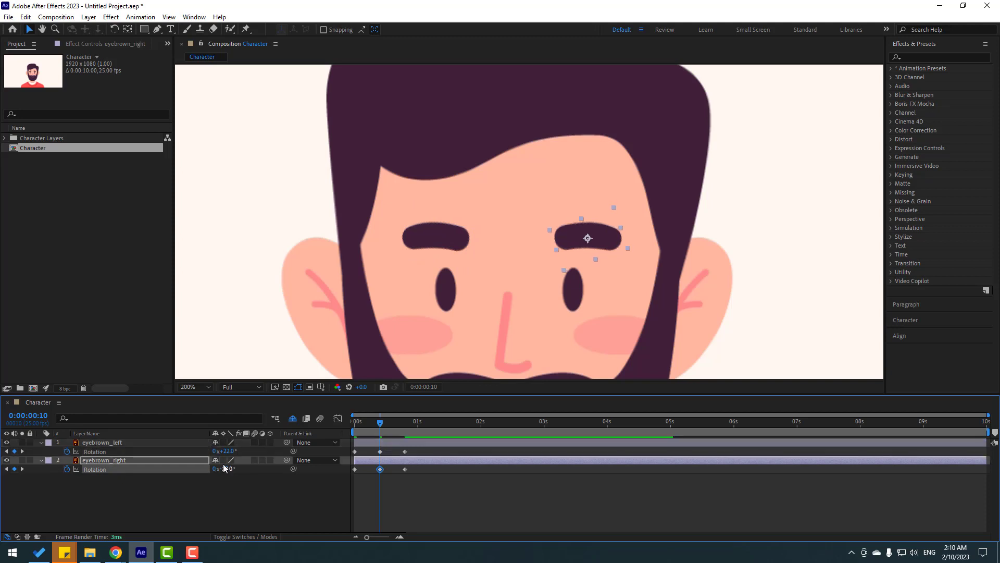
left_click(223, 451)
left_click(360, 465)
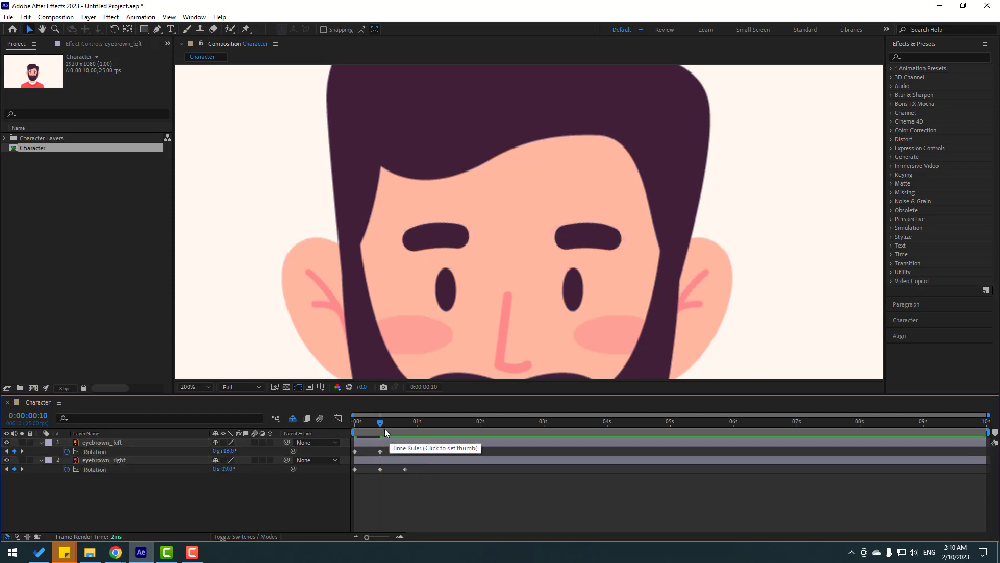
- At frame 20, tilt the left eyebrow to -28° and the right eyebrow clockwise to about +30°
left_click_drag(384, 428, 402, 456)
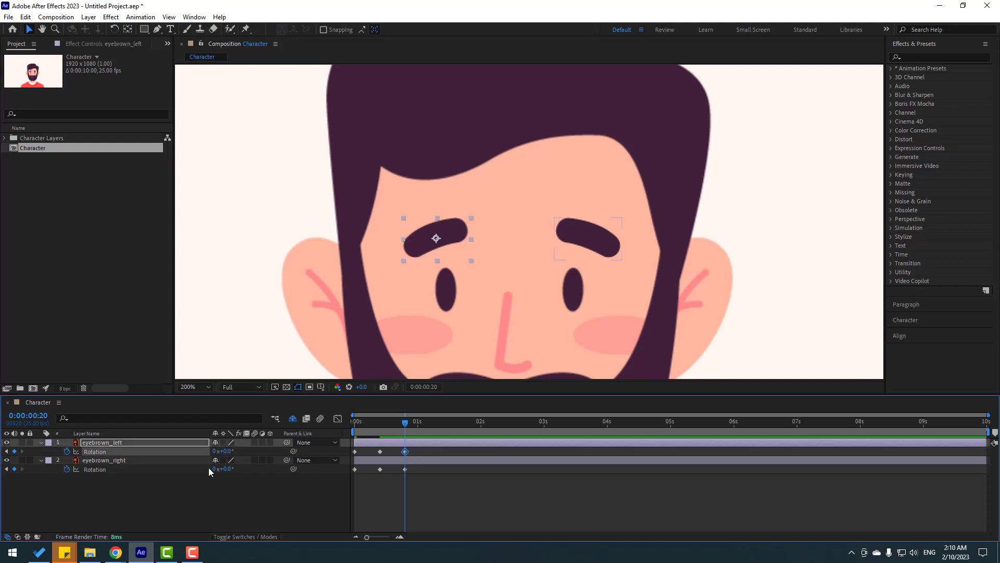
left_click_drag(226, 456, 211, 457)
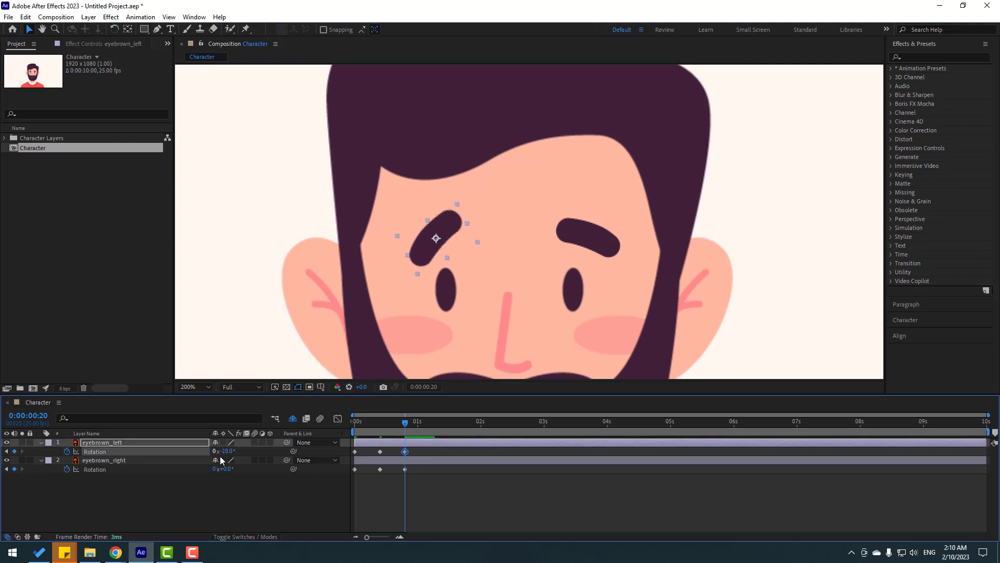
left_click(405, 469)
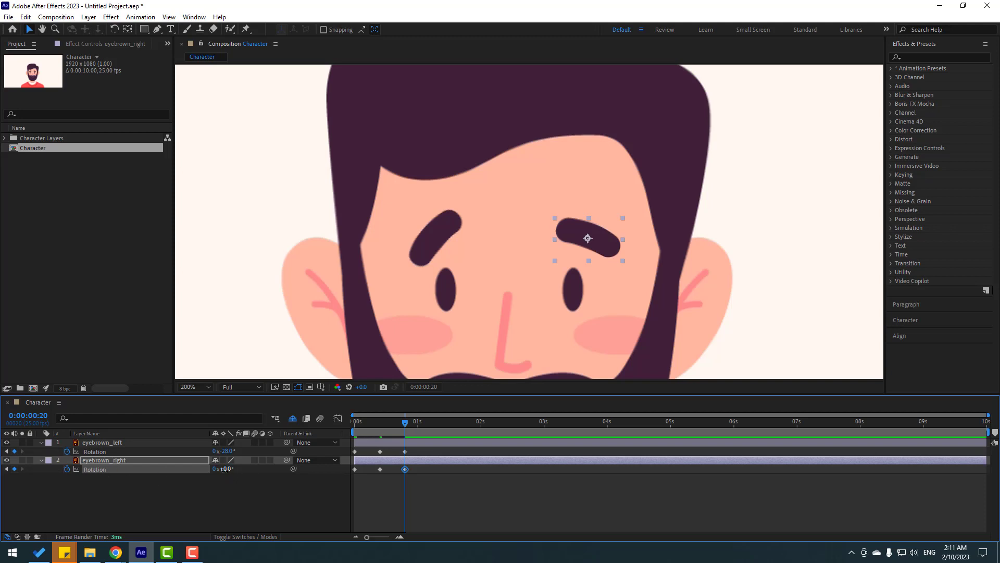
left_click_drag(228, 470, 238, 469)
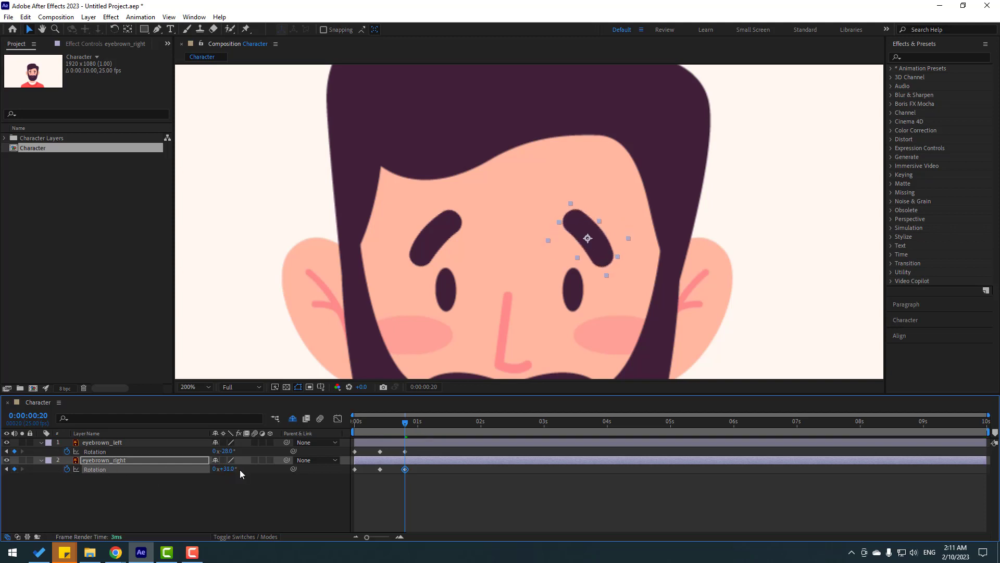
left_click(418, 483)
- Scrub through the eyebrow animation and fit the whole character in the view
left_click_drag(399, 420, 342, 432)
left_click(193, 387)
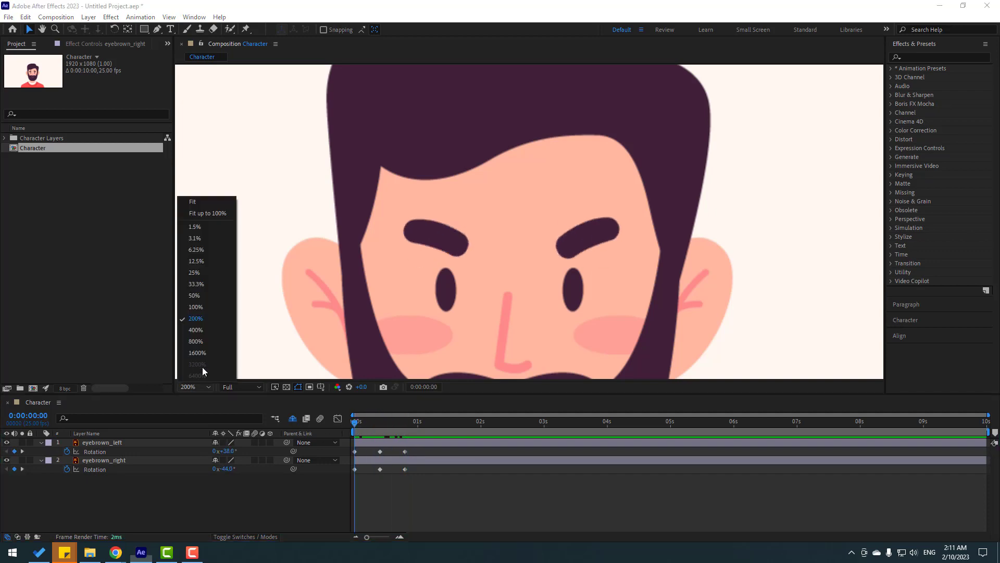
left_click(209, 213)
left_click(195, 18)
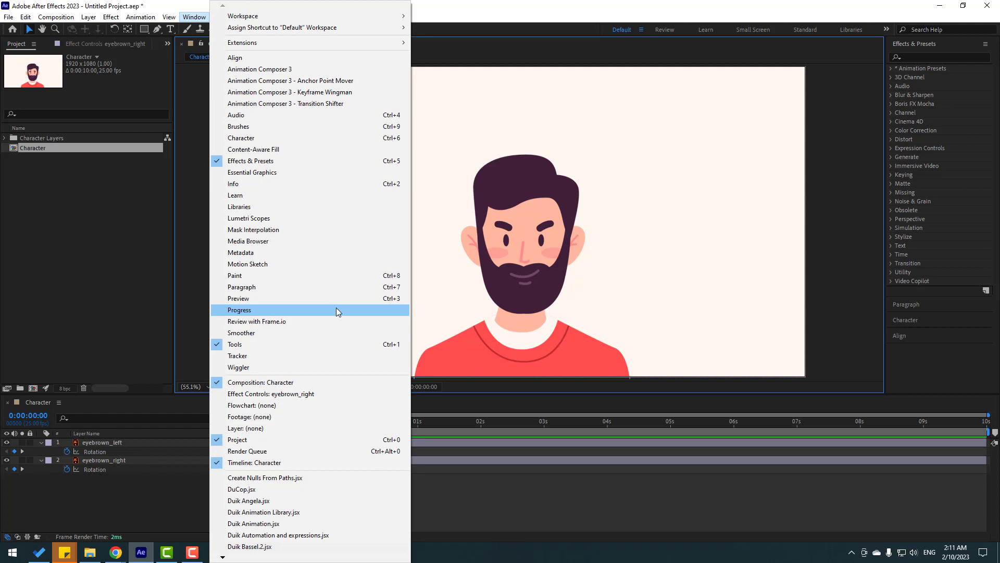
- Open the Duik Angela panel's Links and constraints > Connector section
left_click(270, 502)
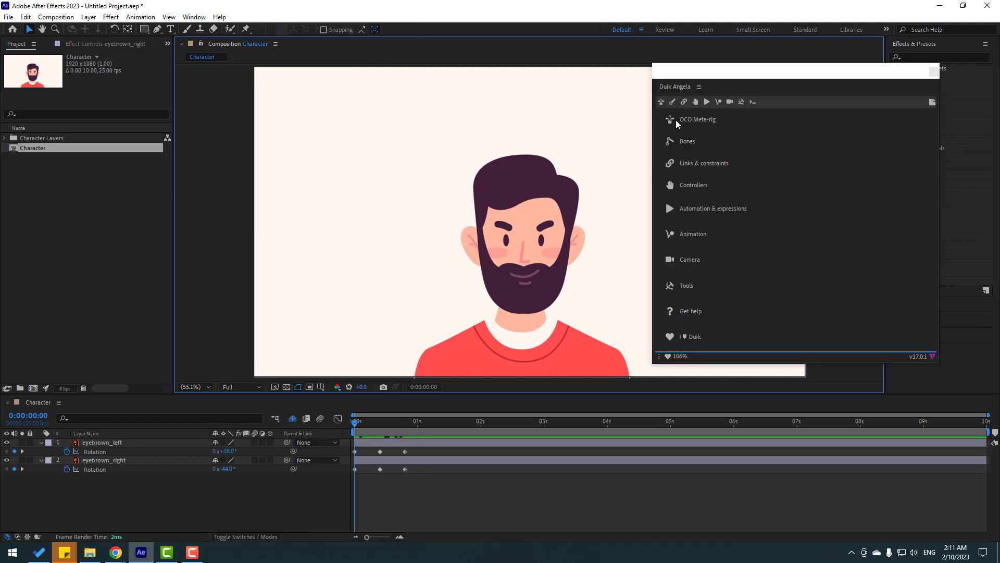
left_click(684, 102)
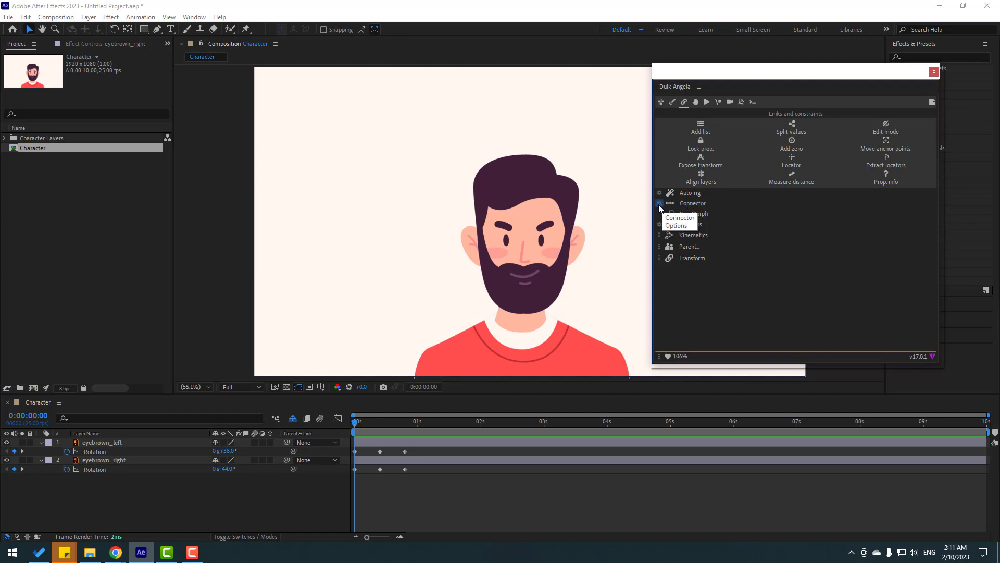
left_click(693, 203)
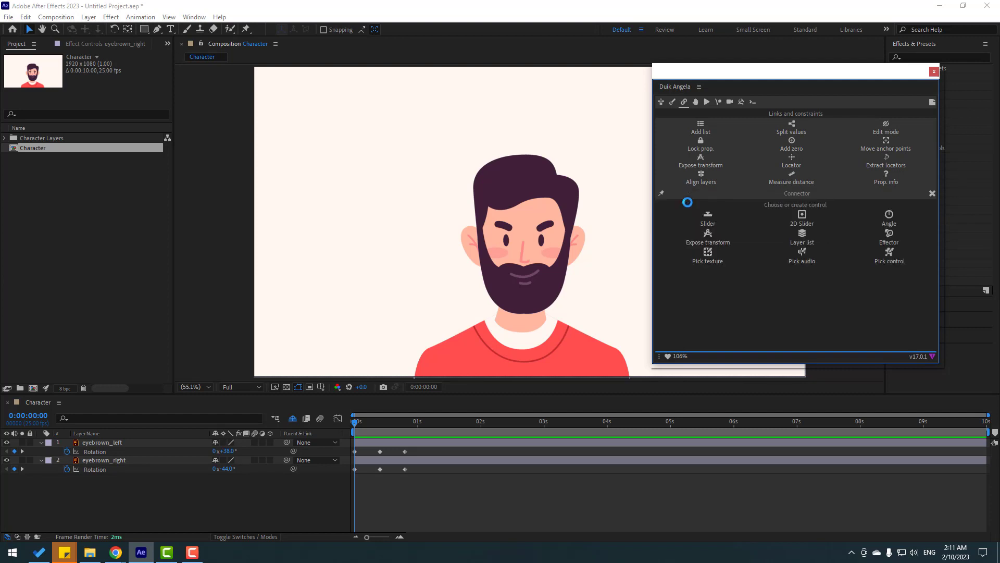
- Create an Angle dial controller, move it to the upper left and scale its CBg background to 336%
left_click(889, 225)
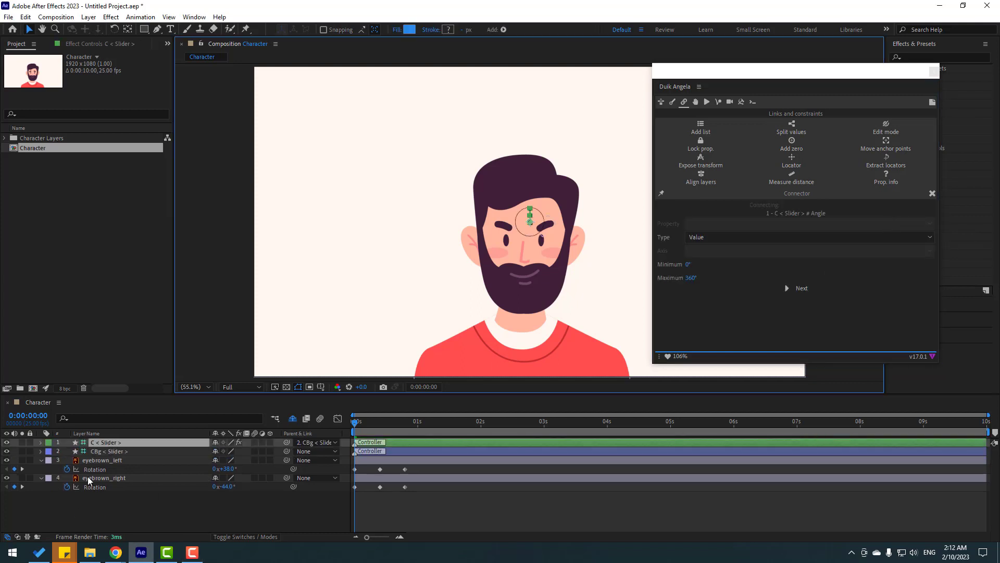
left_click(111, 452)
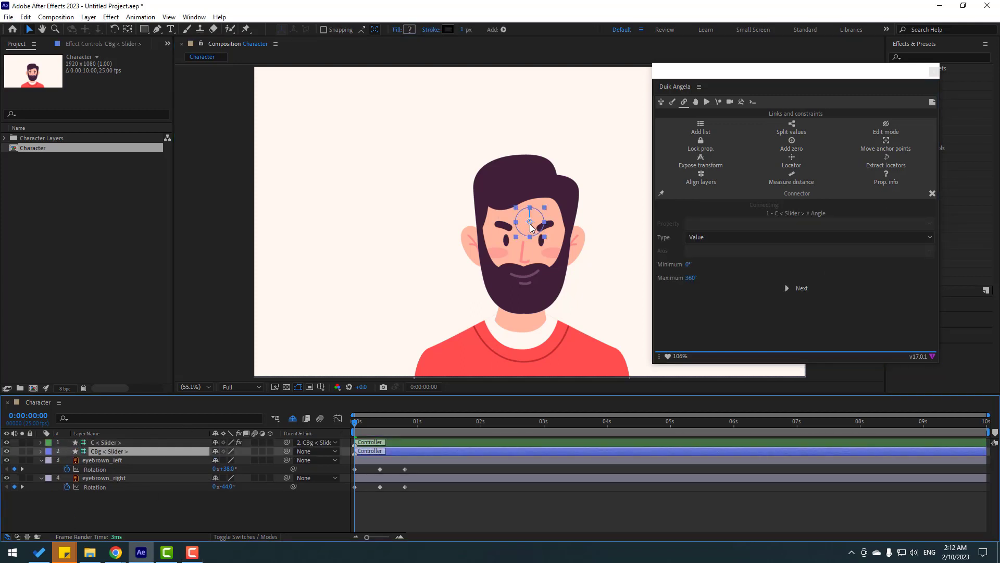
left_click_drag(530, 224, 357, 177)
key("s")
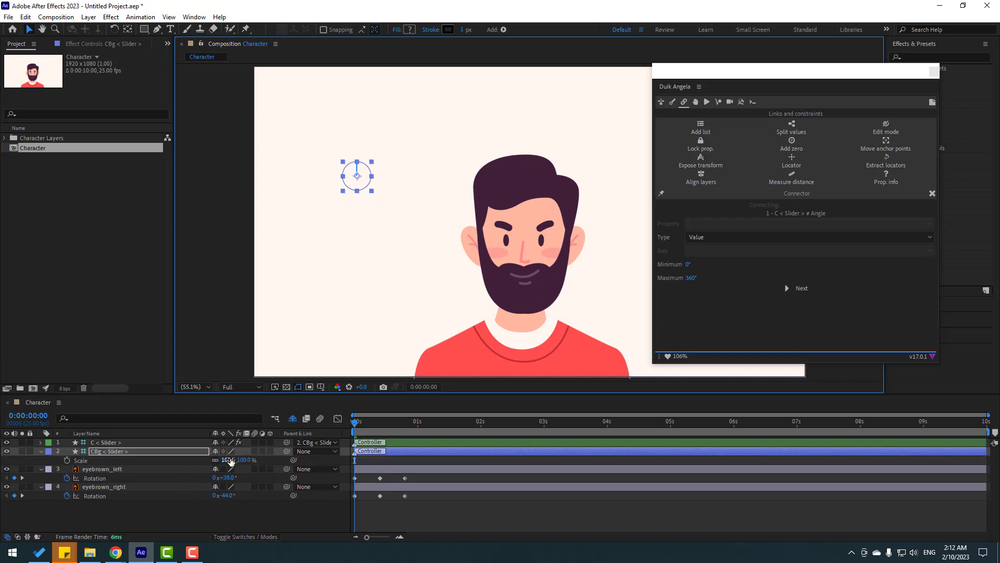
left_click_drag(228, 460, 360, 460)
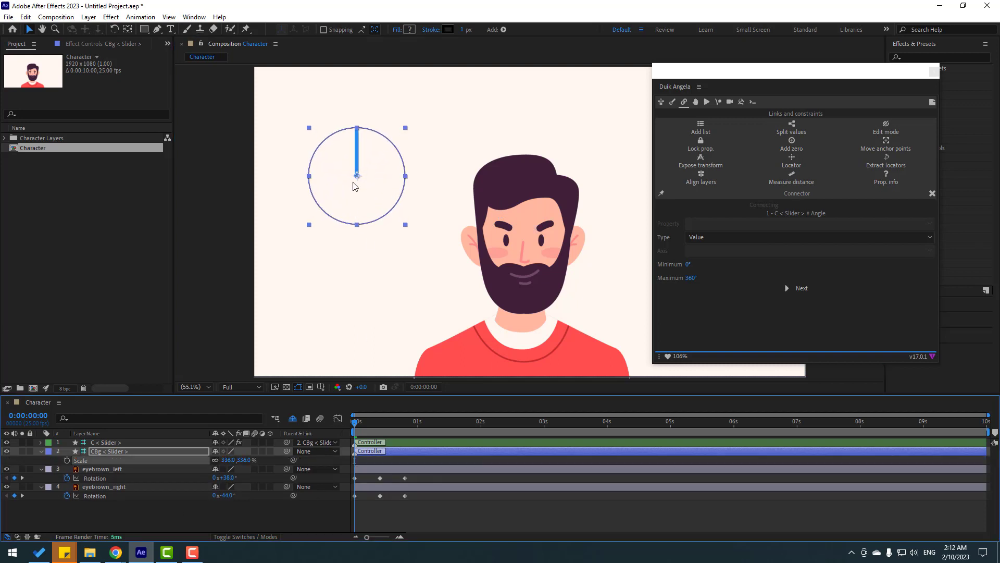
left_click_drag(357, 180, 375, 183)
- Set the C < Slider > Angle effect's Handle Size to 170%
left_click(376, 183)
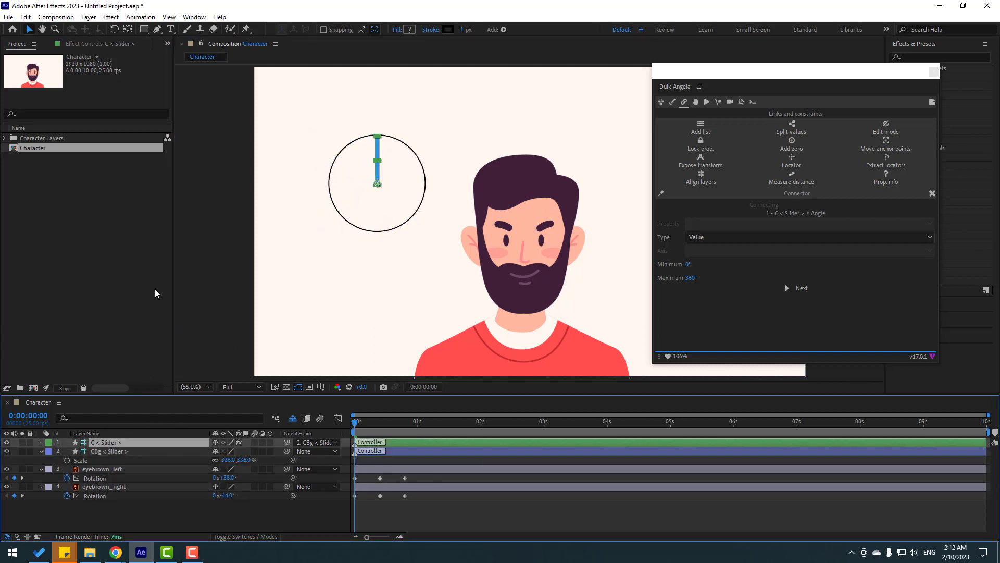
left_click(86, 44)
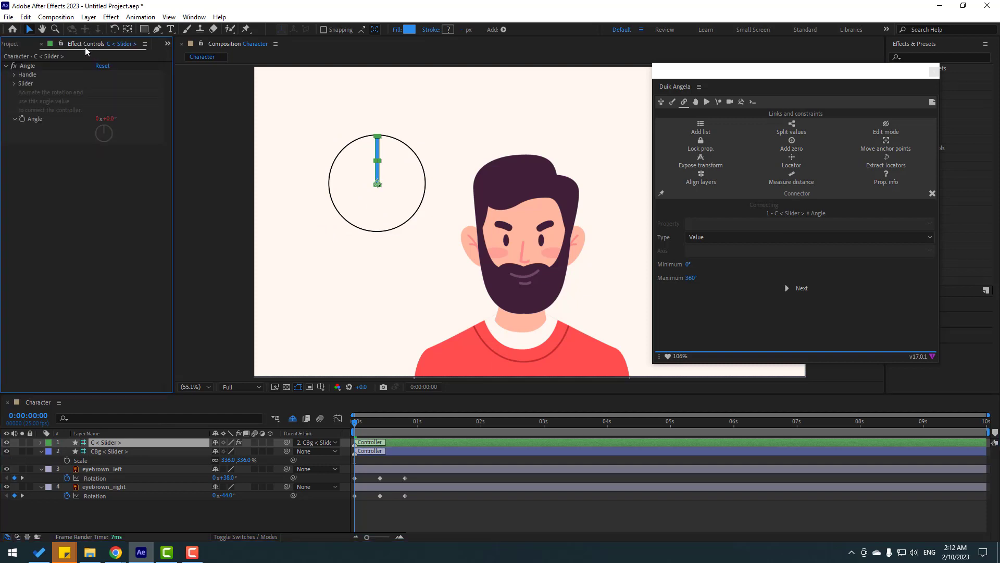
left_click(15, 74)
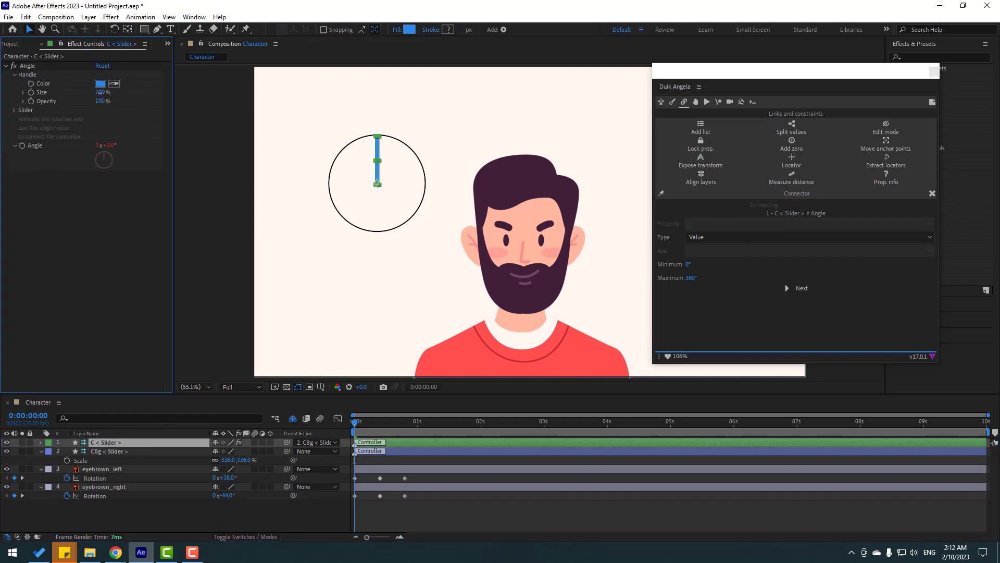
left_click_drag(100, 92, 104, 92)
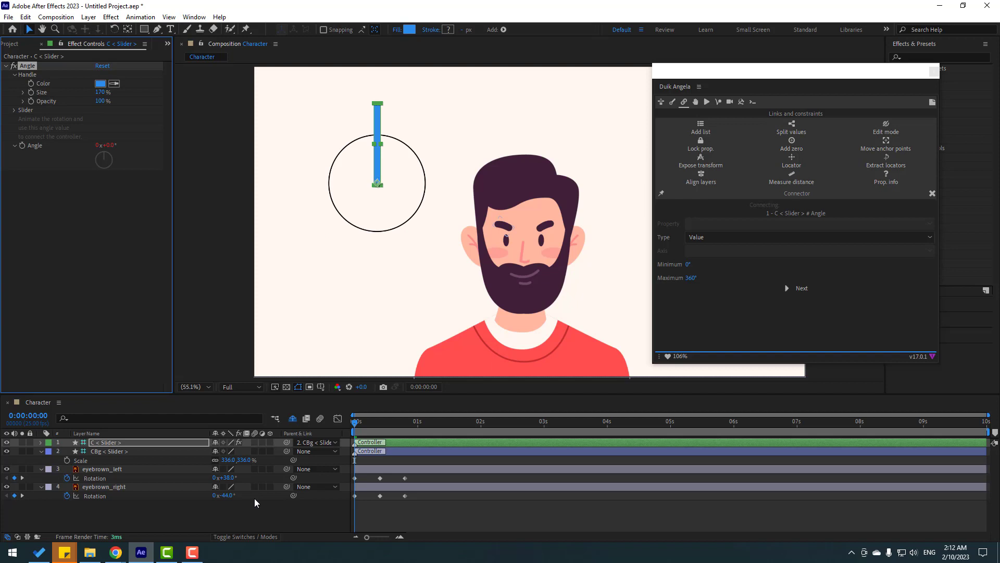
left_click(247, 516)
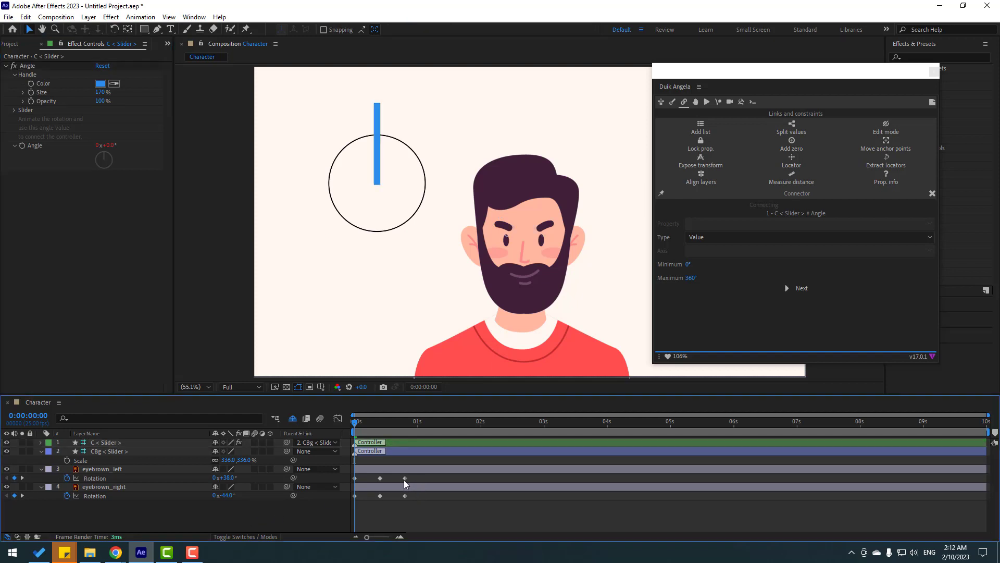
- Link all Rotation keyframes of both eyebrows to the dial via Connector Properties, then select C < Slider >
left_click_drag(412, 481, 349, 474)
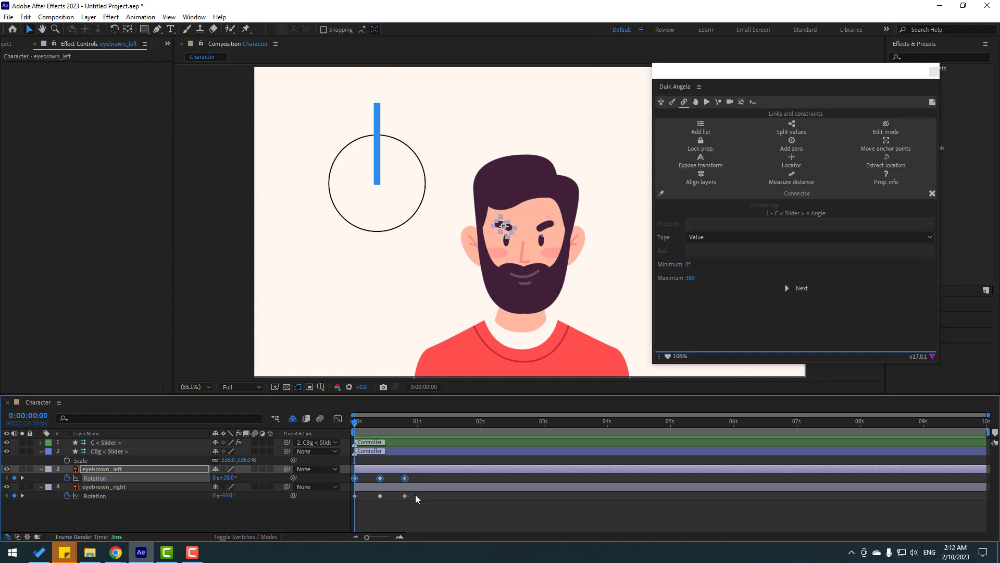
left_click_drag(414, 492, 330, 505)
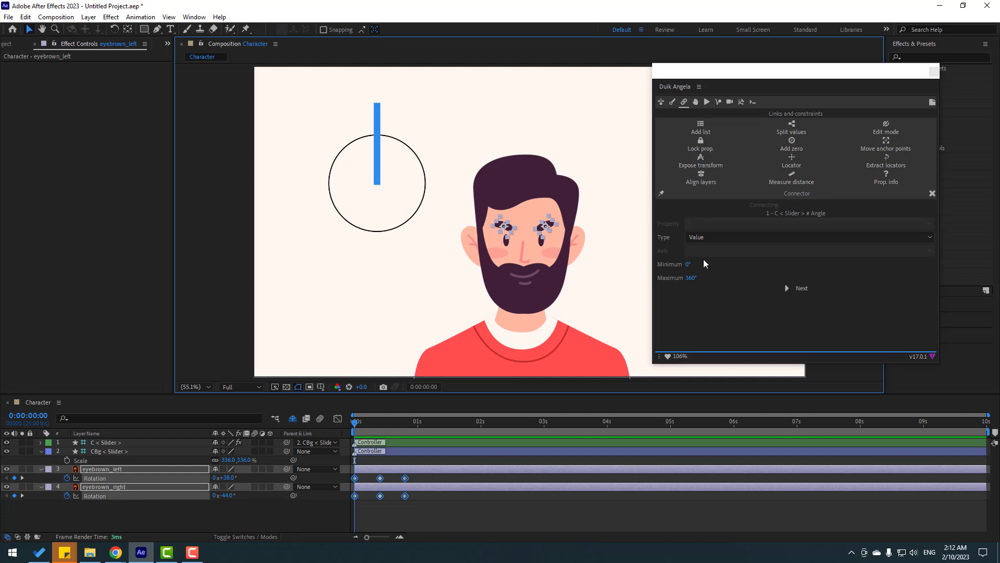
left_click(802, 290)
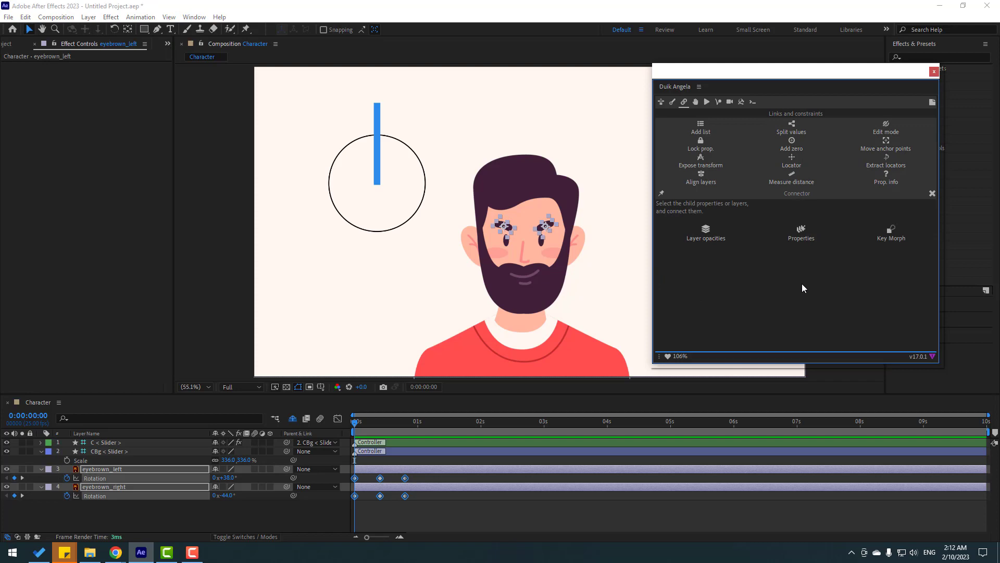
left_click(803, 237)
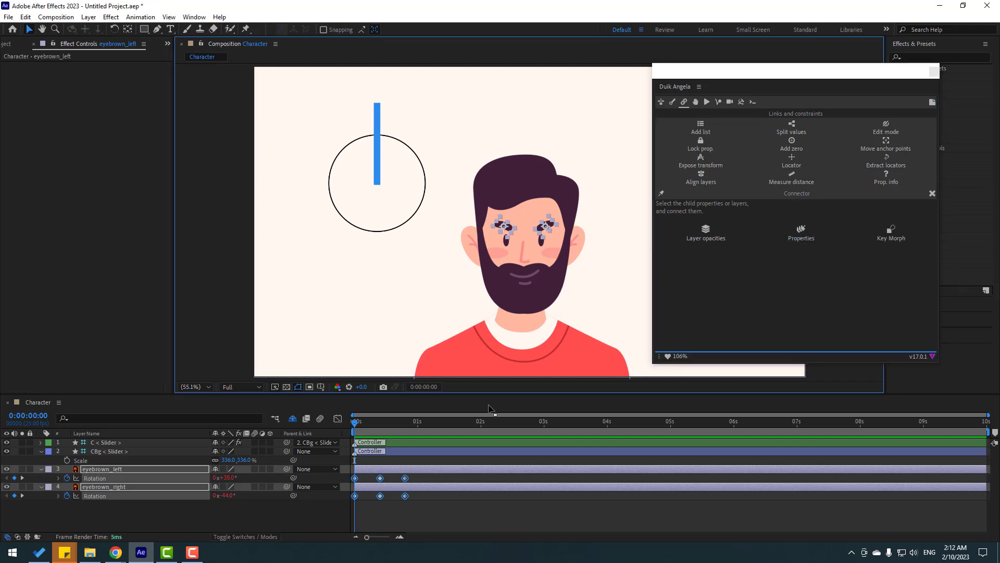
left_click(112, 444)
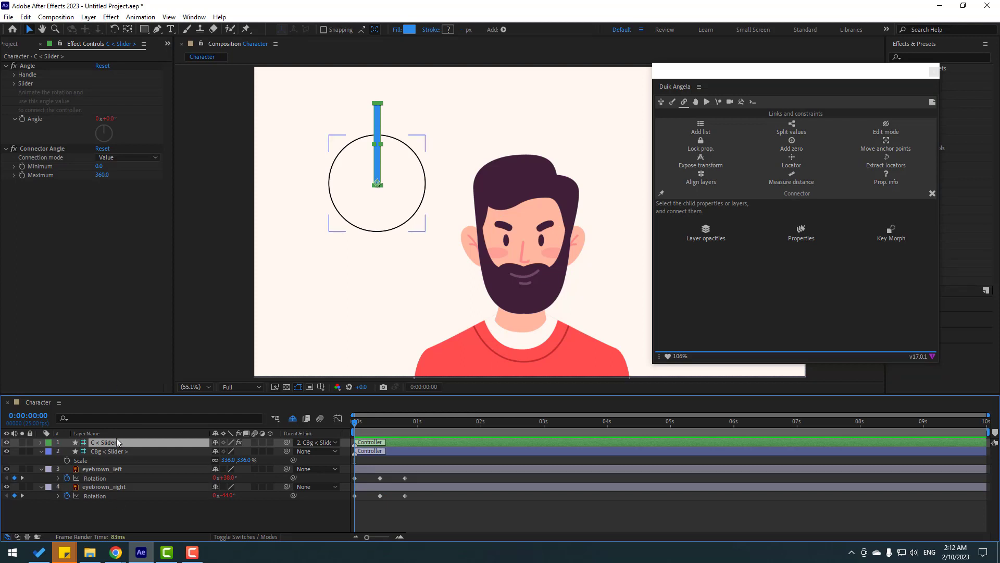
- Keyframe the dial's Rotation at 0s, frames 16 and 22, reaching 357° at 1:15
key("r")
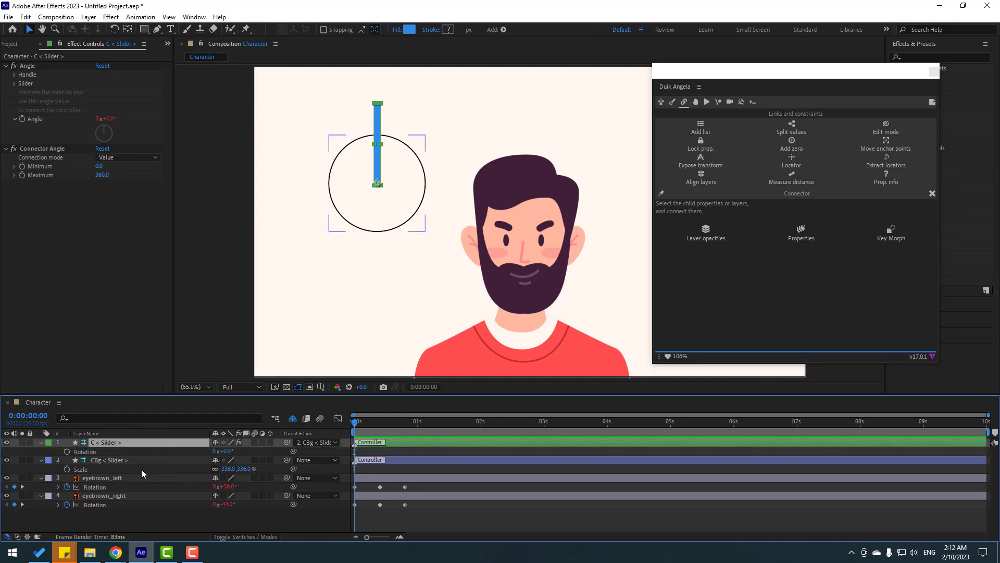
mouse_move(225, 451)
left_mouse_down()
mouse_move(349, 447)
mouse_move(201, 444)
mouse_move(309, 438)
mouse_move(224, 442)
left_mouse_up()
left_click(66, 452)
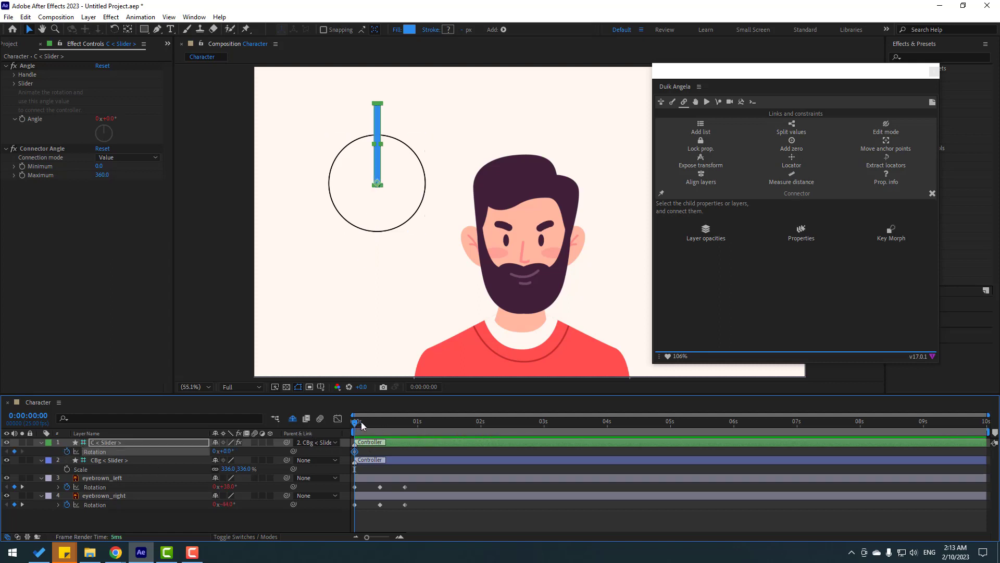
left_click_drag(363, 425, 395, 423)
left_click_drag(227, 452, 314, 444)
left_click_drag(402, 426, 456, 429)
left_click(14, 451)
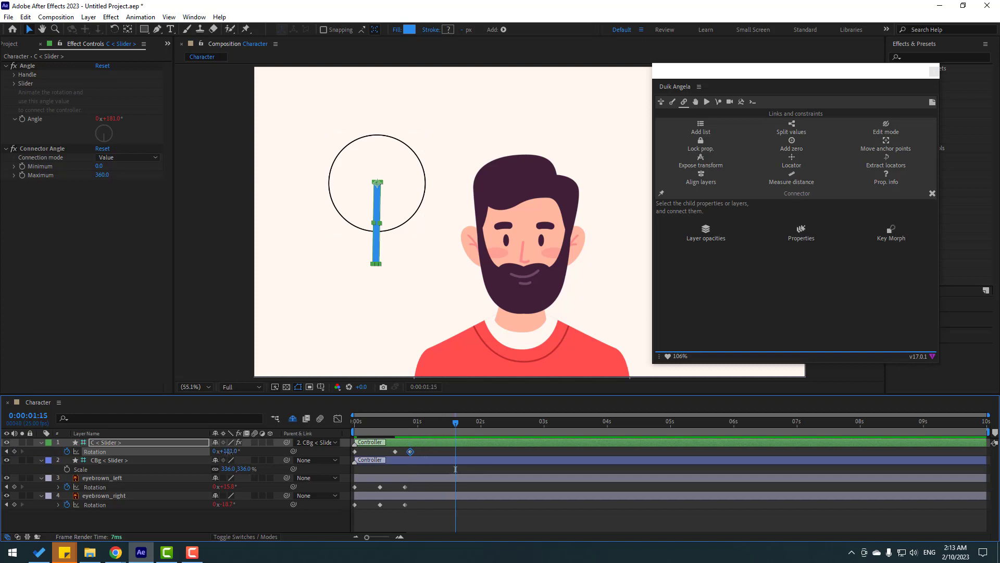
left_click_drag(232, 451, 309, 442)
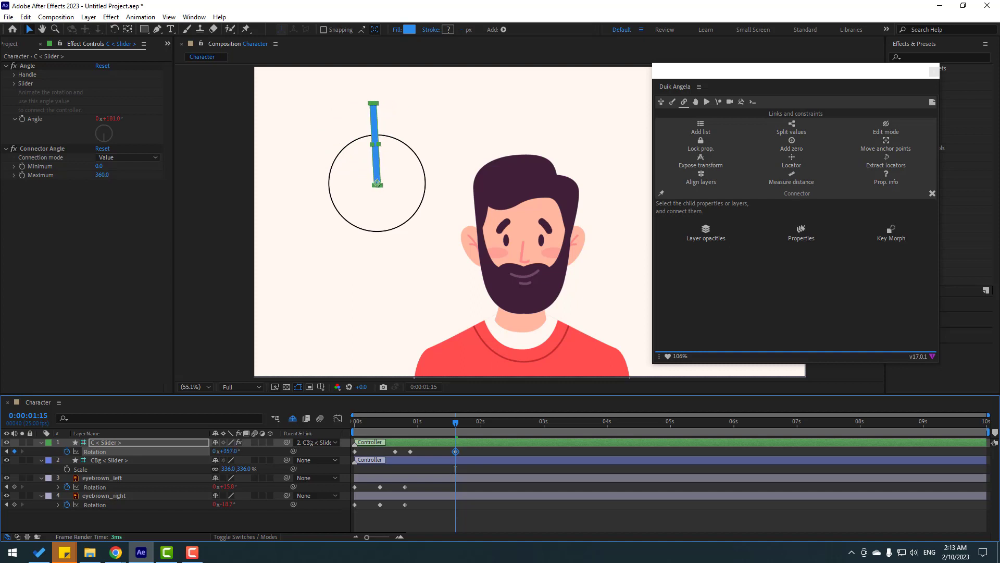
left_click(467, 449)
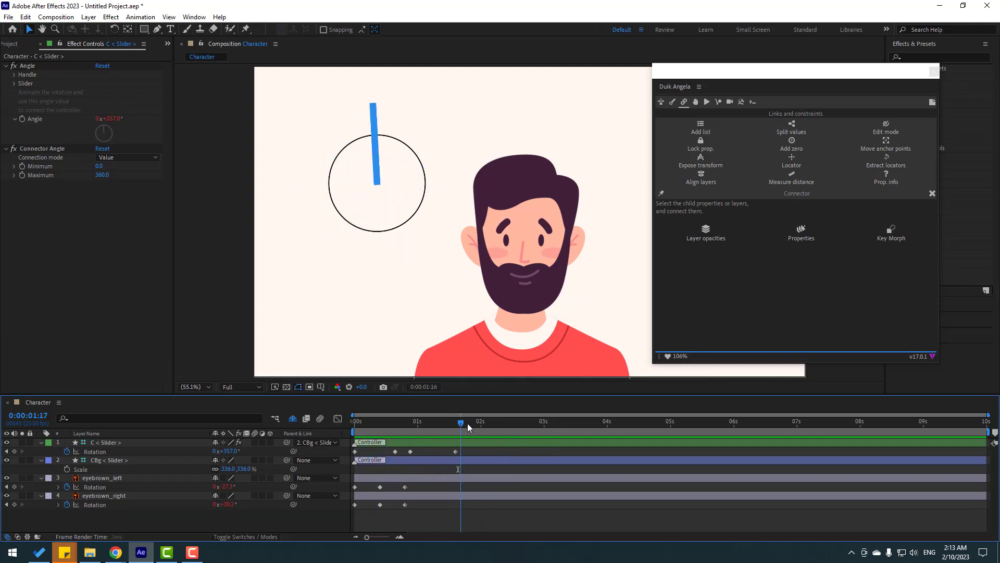
- Stop playback and, with the Rotation tool, turn the dial bar to 1x+210.9° at 2:01
key("space")
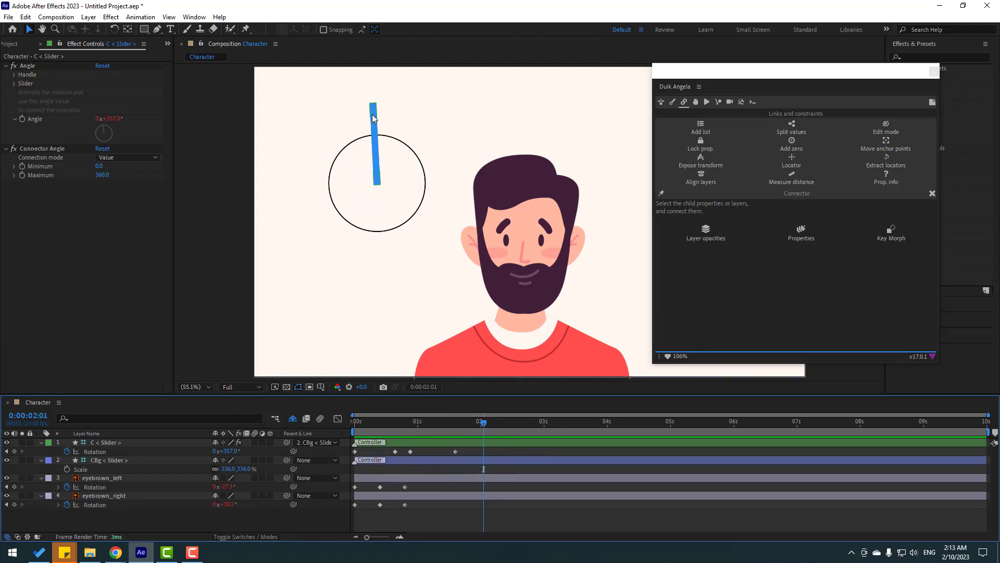
left_click(374, 117)
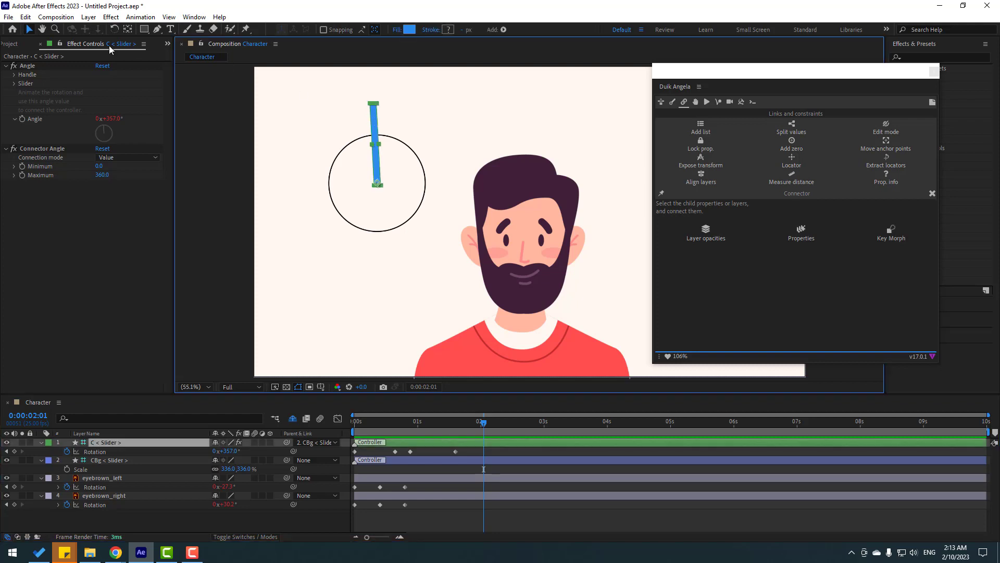
left_click(114, 30)
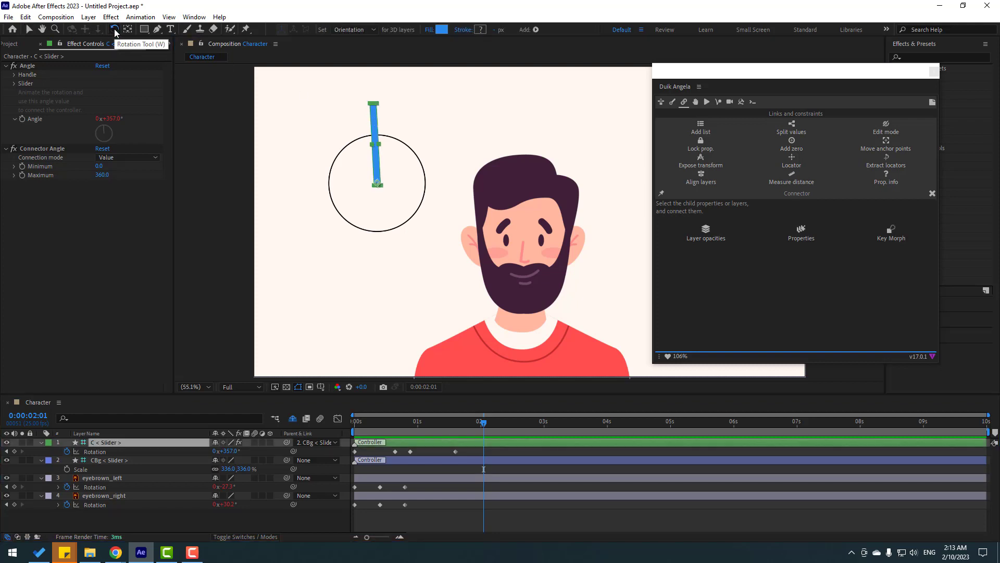
left_click_drag(382, 130, 357, 221)
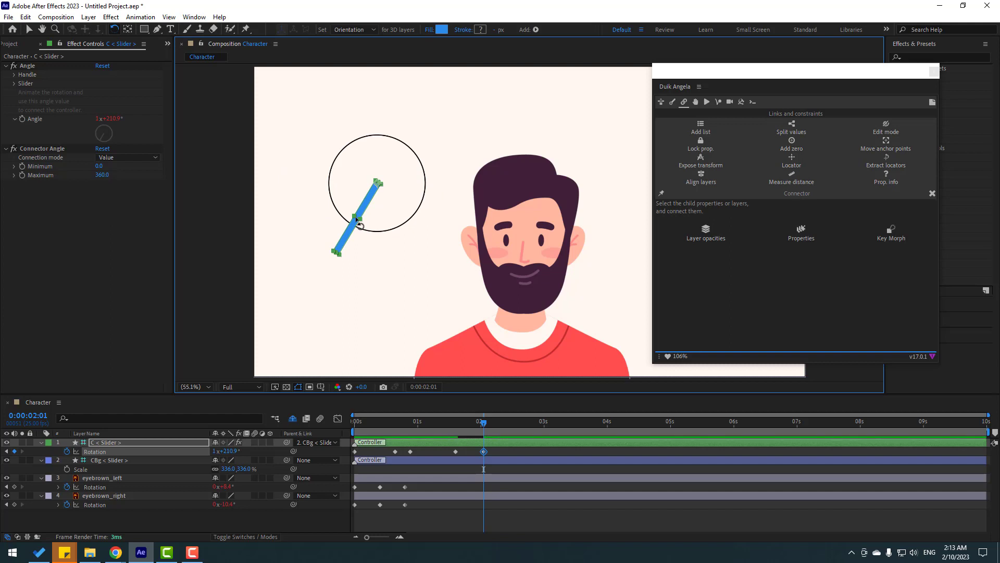